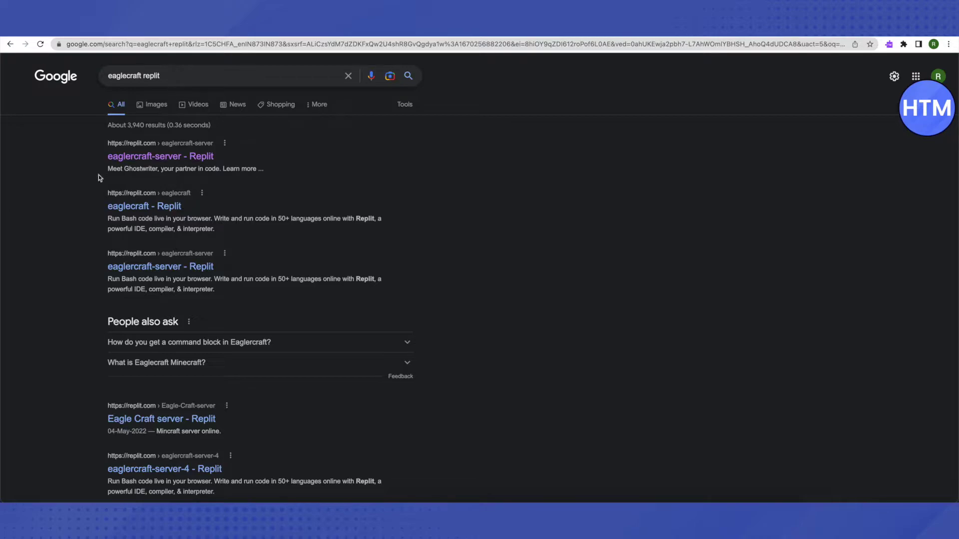
Open the top 'eaglercraft-server - Replit' search result in a new tab
right_click(151, 162)
click(182, 163)
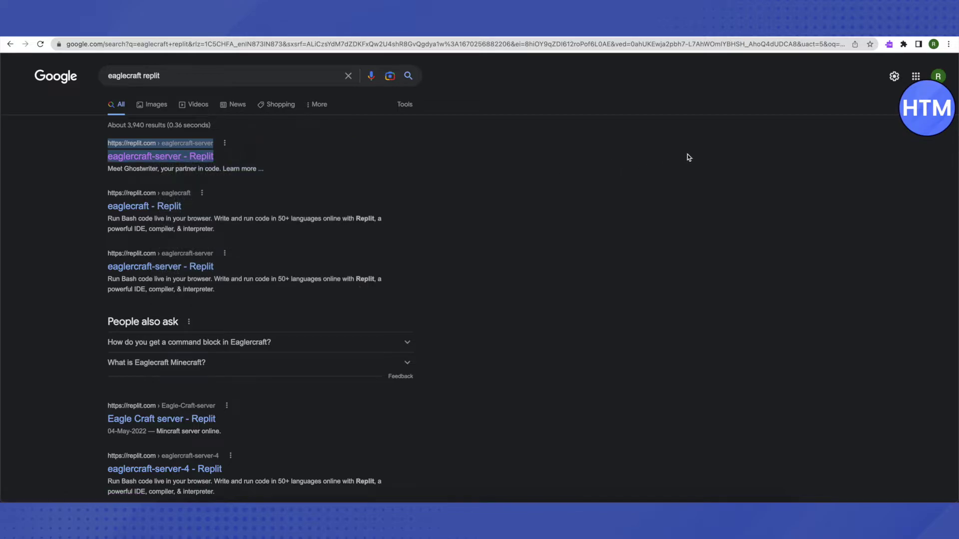
Run the eaglercraft-server repl with sound enabled and focus the Screenname field
key(ctrl+Tab)
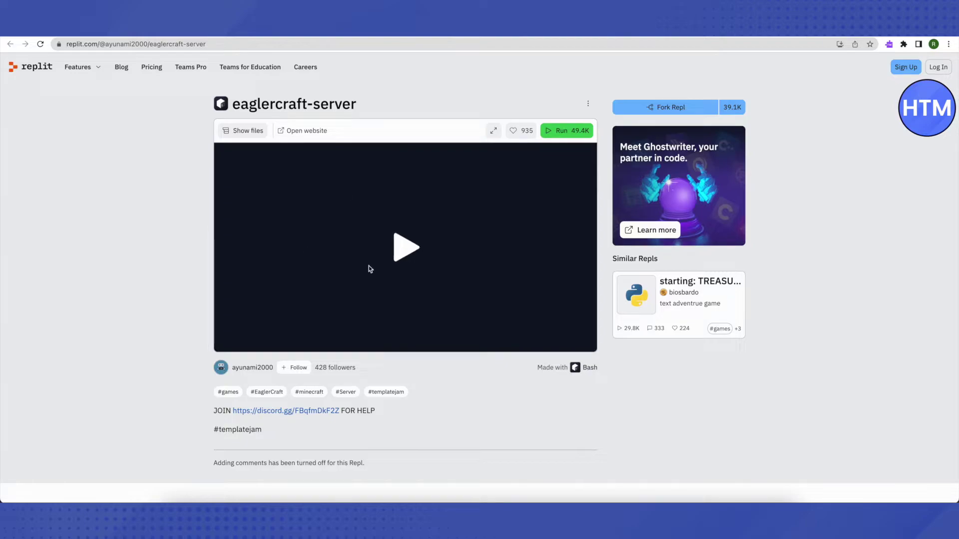
click(403, 253)
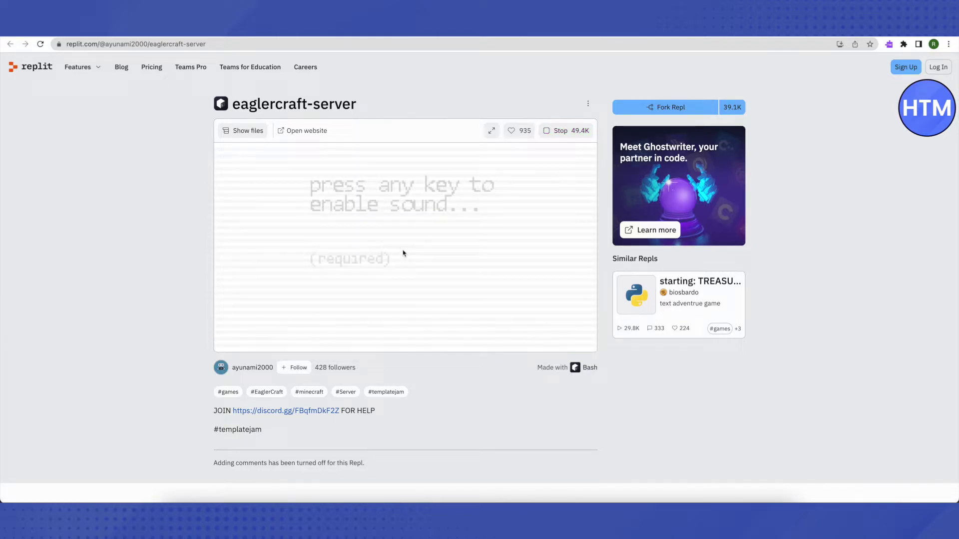
click(404, 254)
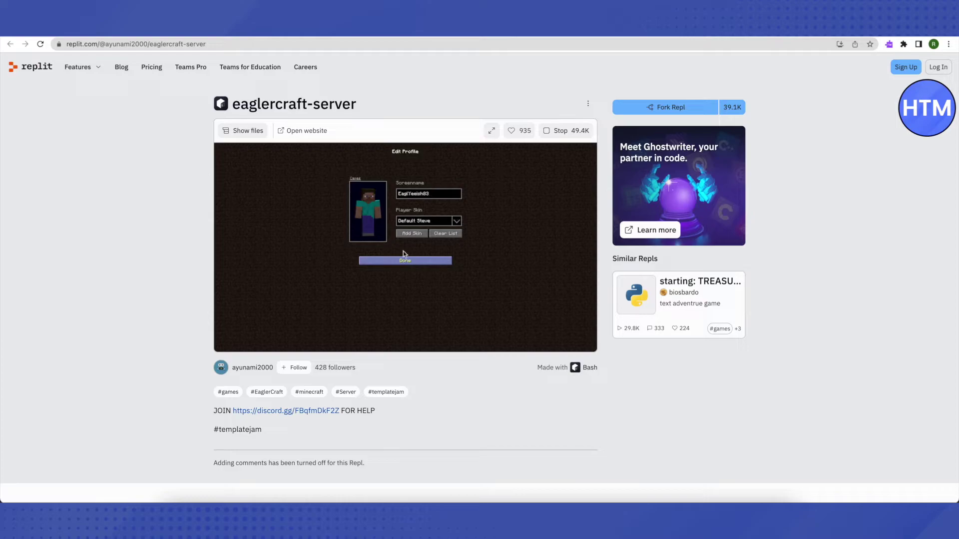
click(457, 198)
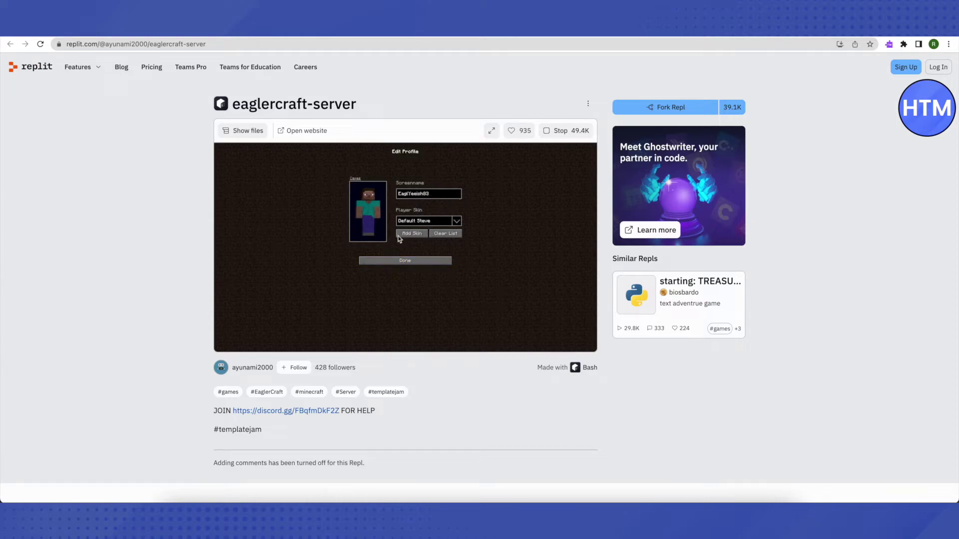
Confirm the Edit Profile screen and go to Multiplayer from the main menu
click(406, 263)
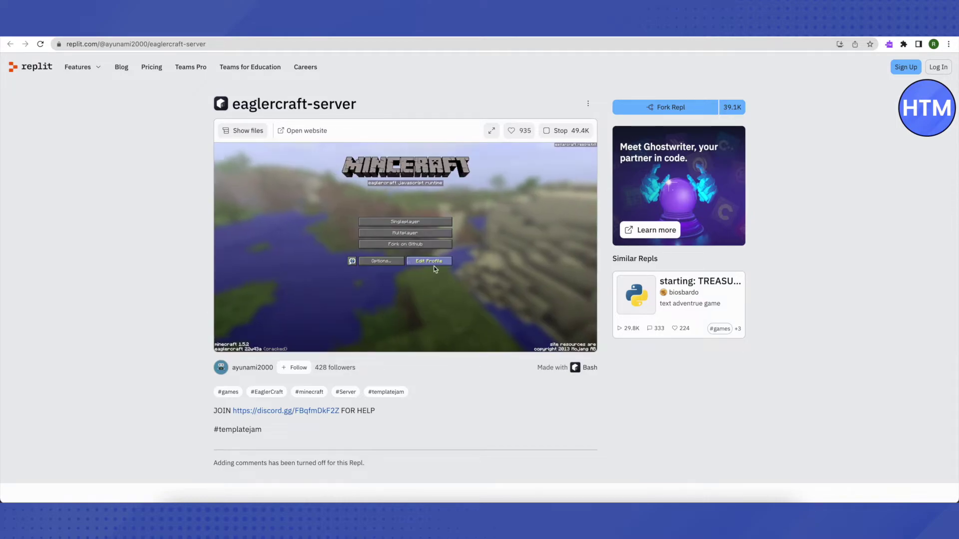
click(405, 233)
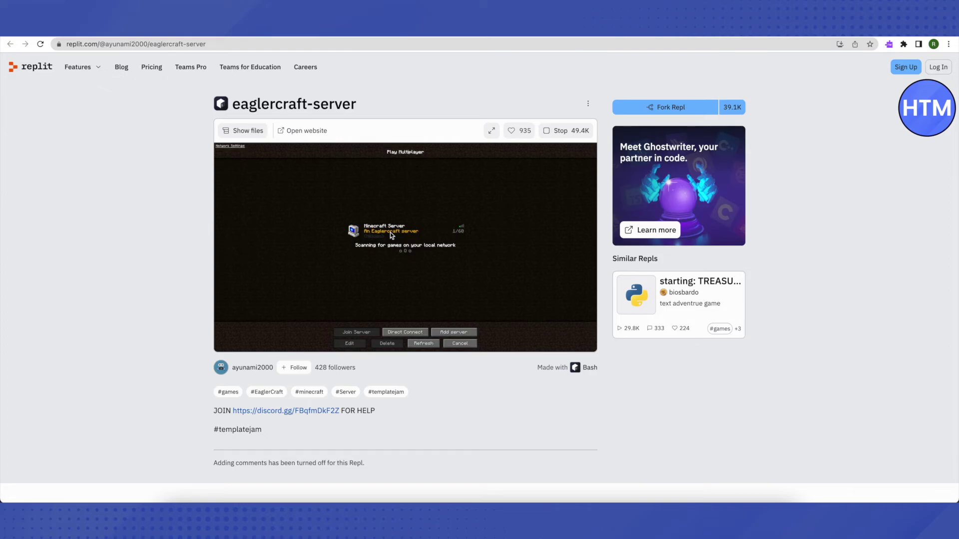
Select 'Minecraft Server' and join it to load the world
click(390, 235)
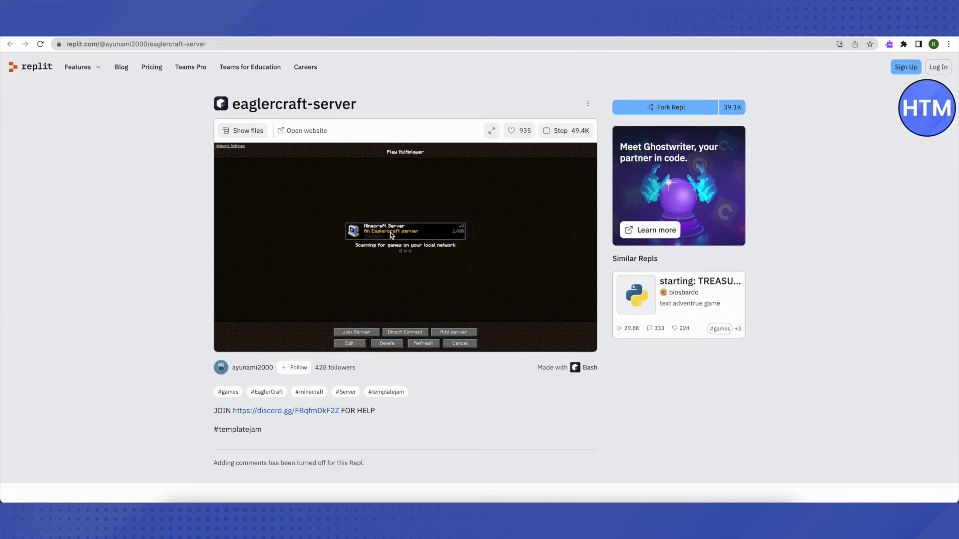
click(359, 331)
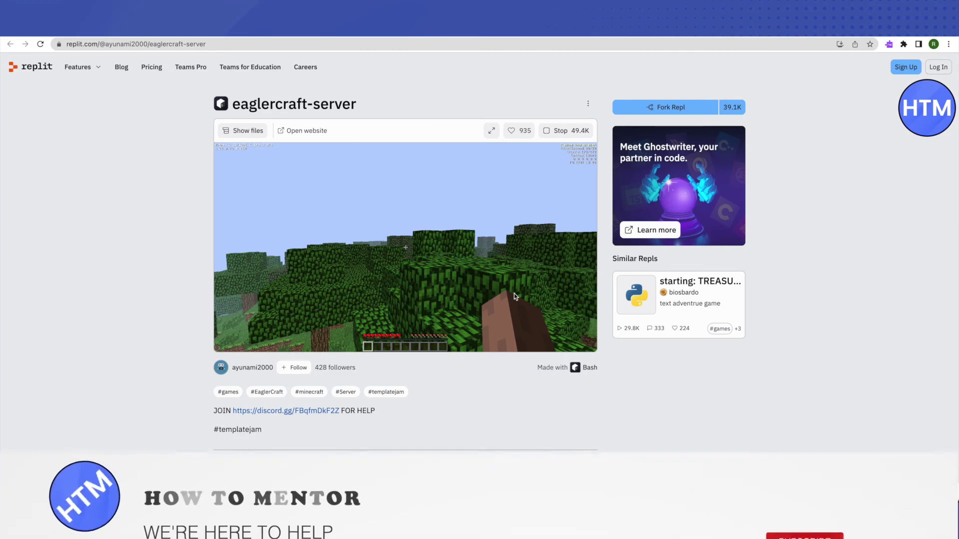